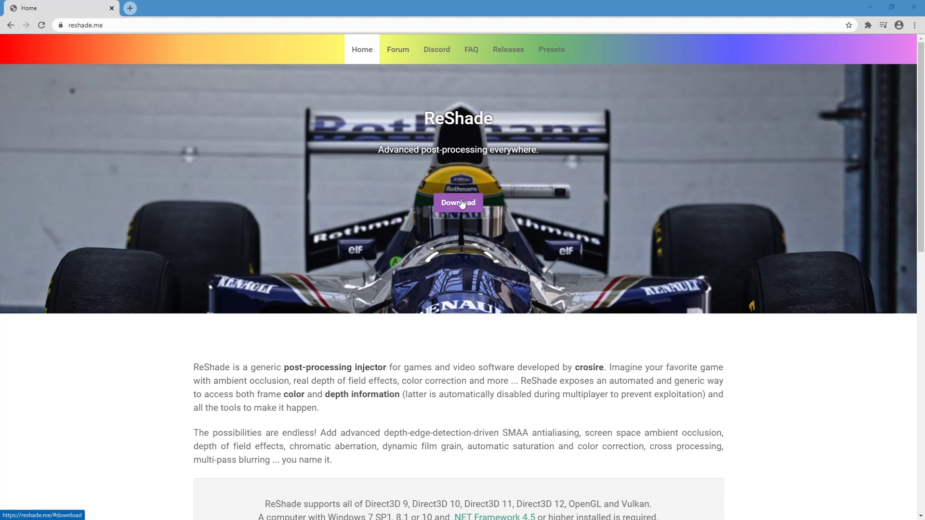
Download the ReShade 4.7.0 setup tool from the ReShade website and save it.
left_click(462, 203)
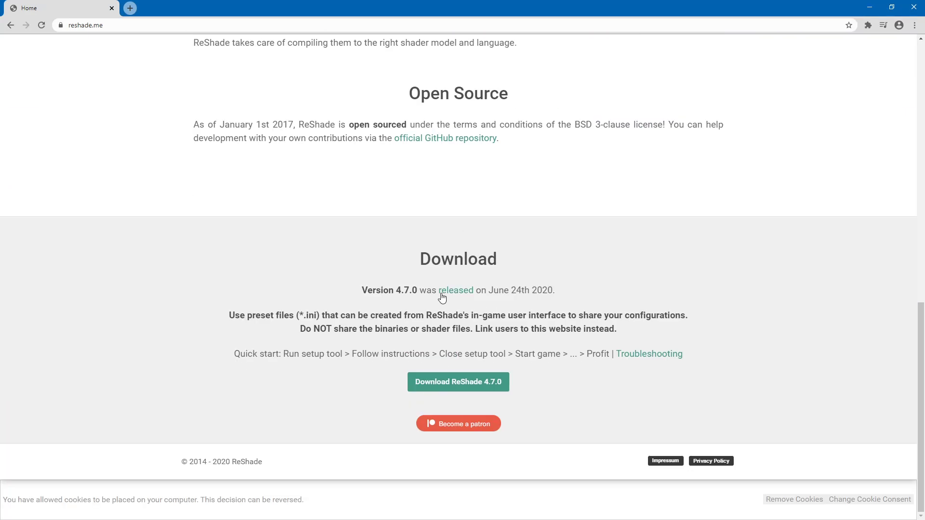
left_click(484, 388)
key("Return")
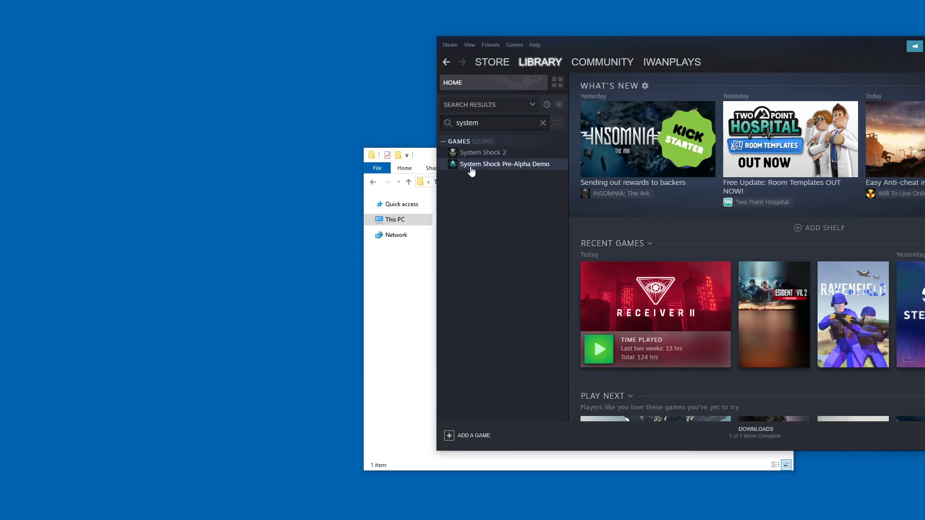
Switch to Steam and open the local install folder of System Shock Pre-Alpha Demo.
right_click(495, 167)
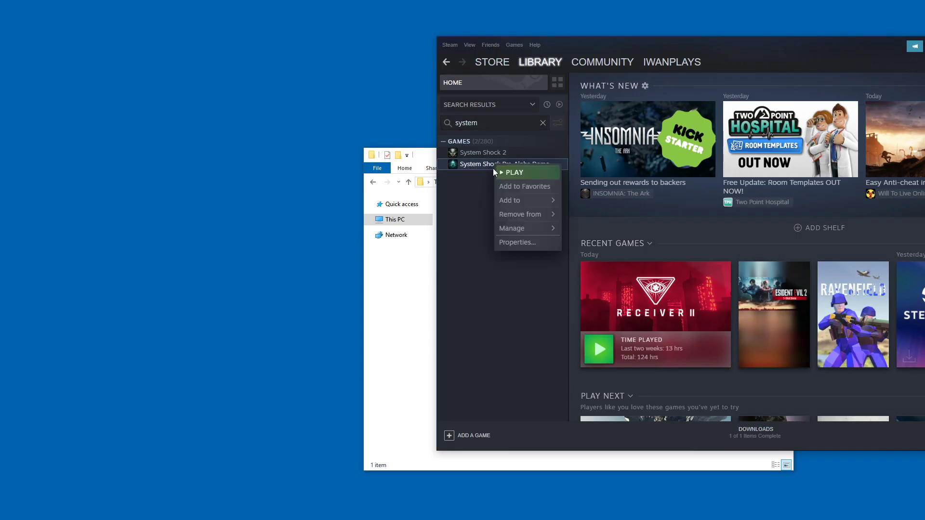
mouse_move(521, 228)
left_click(589, 244)
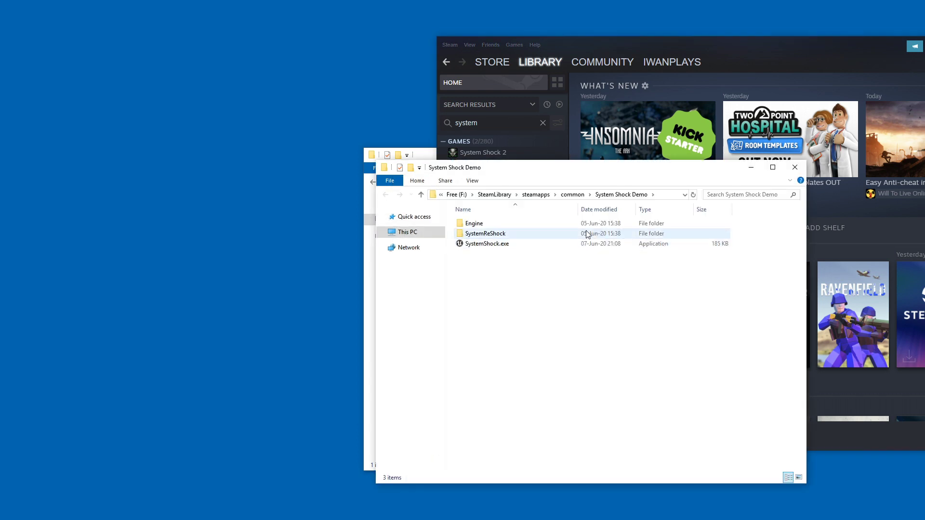
Run the ReShade setup for SystemShock.exe and choose Direct3D 10/11/12 as its rendering API.
double_click(467, 237)
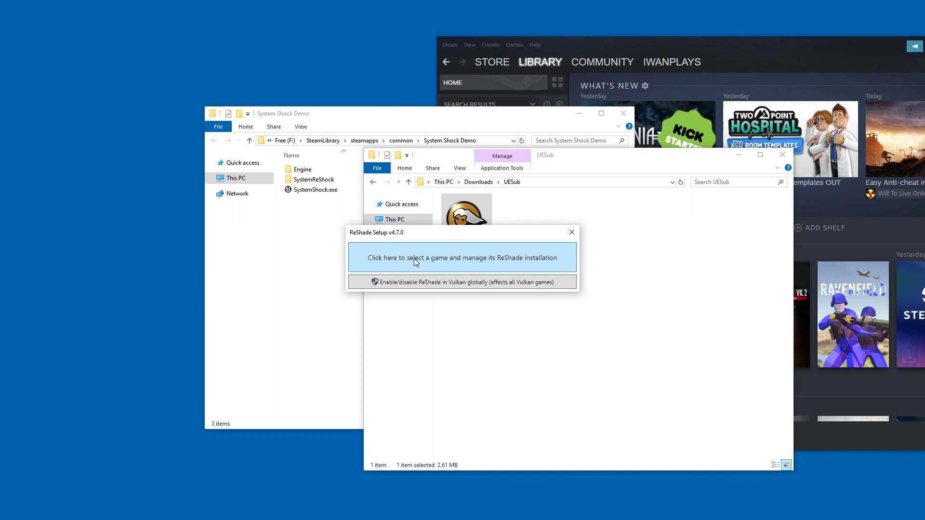
left_click(469, 259)
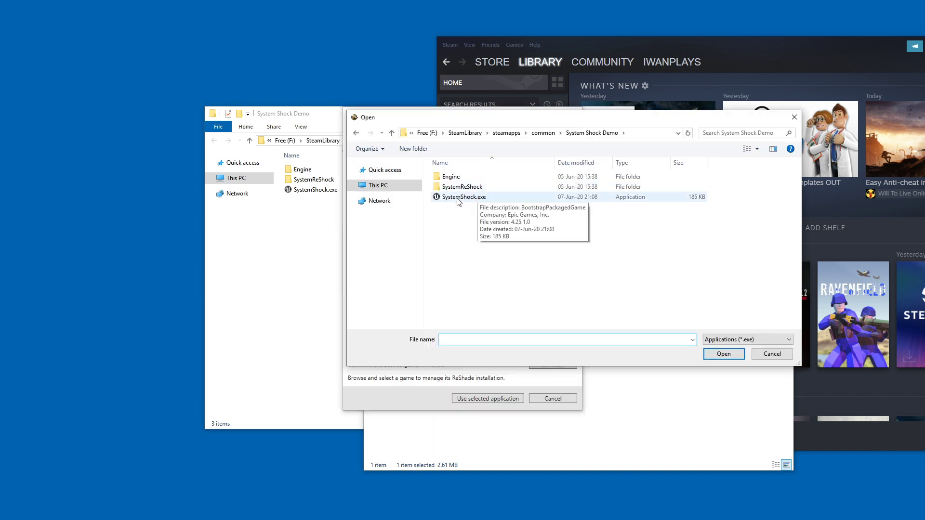
double_click(475, 199)
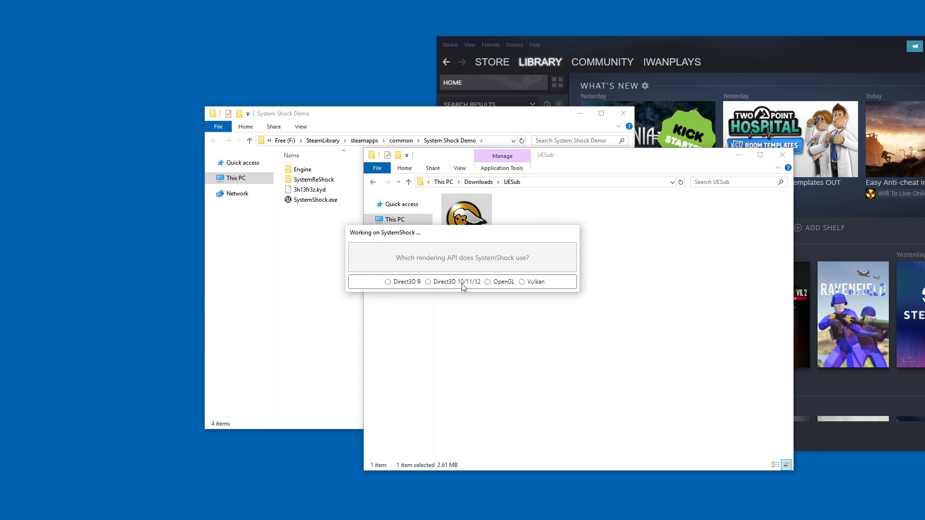
left_click(462, 285)
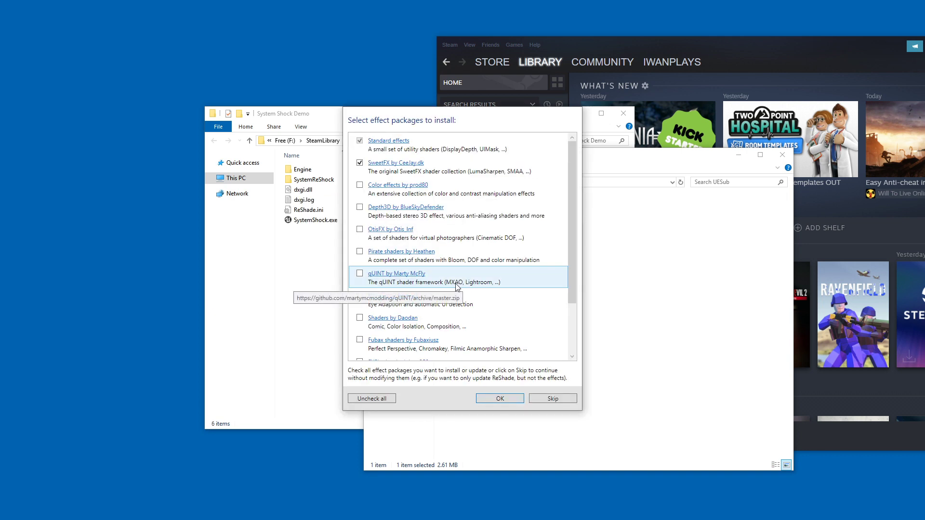
Install the preselected Standard effects and SweetFX packages with all their effect files for SystemShock.exe, and close the setup.
left_click(507, 400)
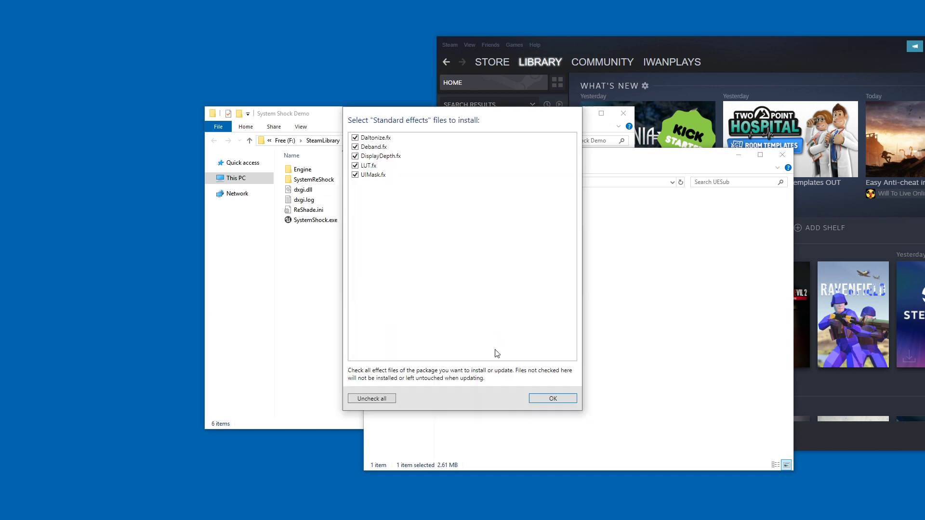
left_click(536, 402)
left_click(537, 401)
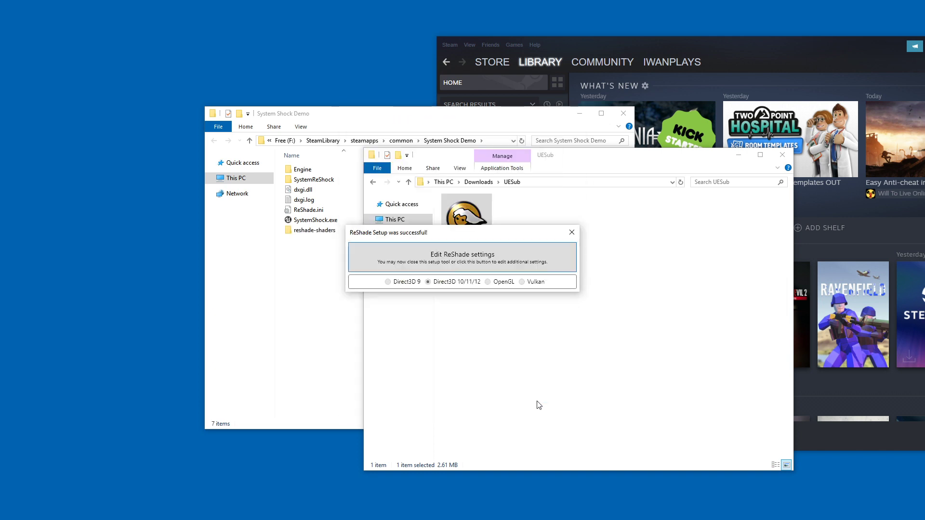
left_click(571, 233)
Browse from the System Shock Demo folder to SystemReShock\Binaries\Win64 and locate SystemReShock-Win64-Shipping.exe.
left_click(322, 232)
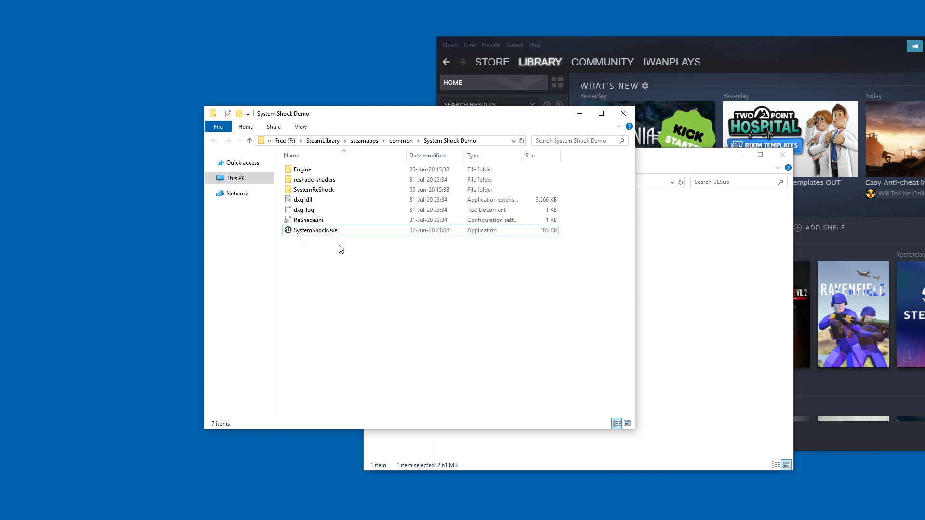
left_click(323, 232)
left_click(363, 273)
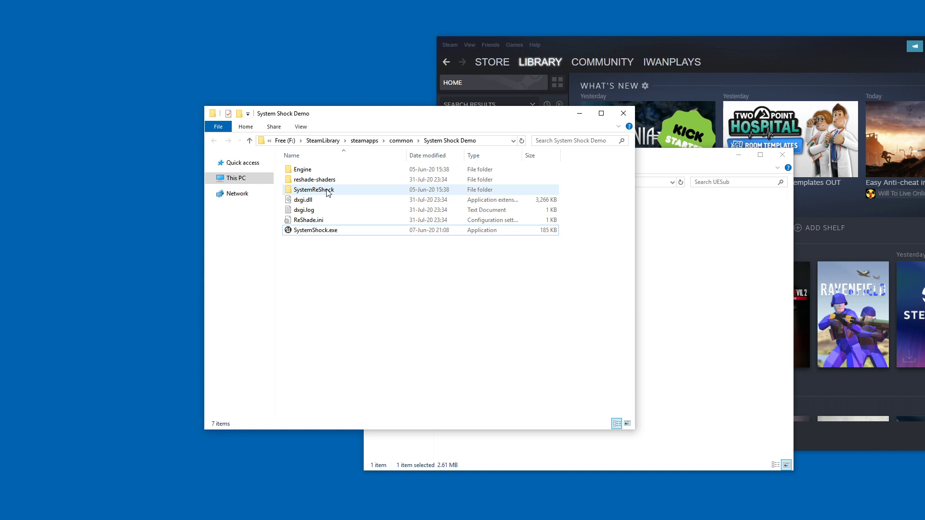
double_click(319, 193)
double_click(308, 170)
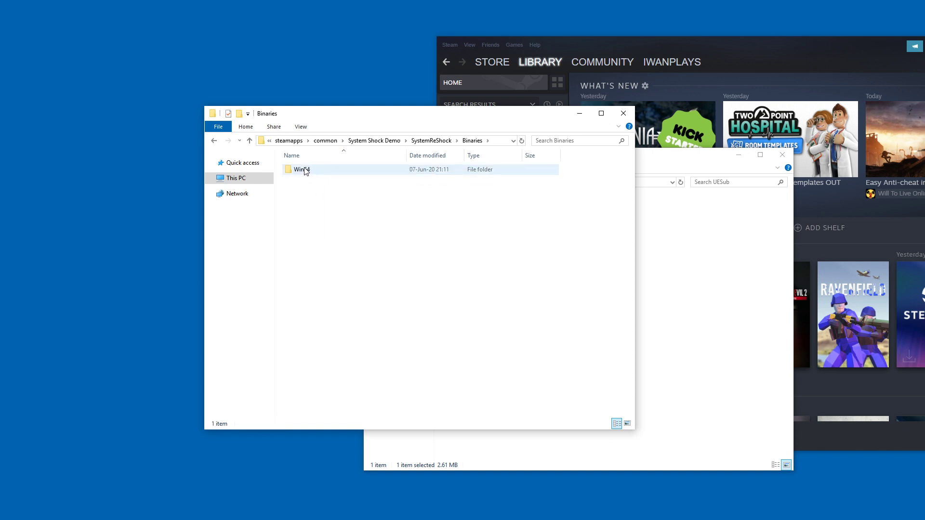
double_click(304, 169)
scroll(386, 212, "down", 6)
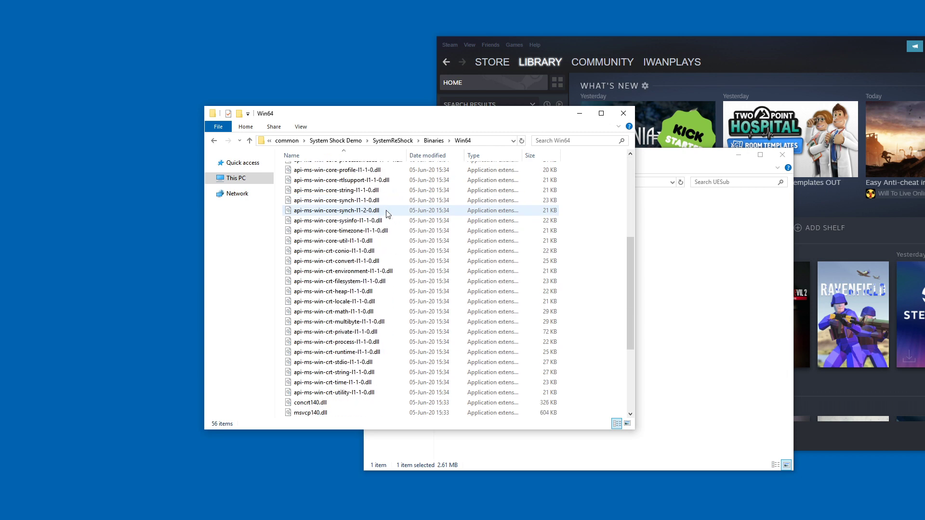
scroll(387, 216, "down", 3)
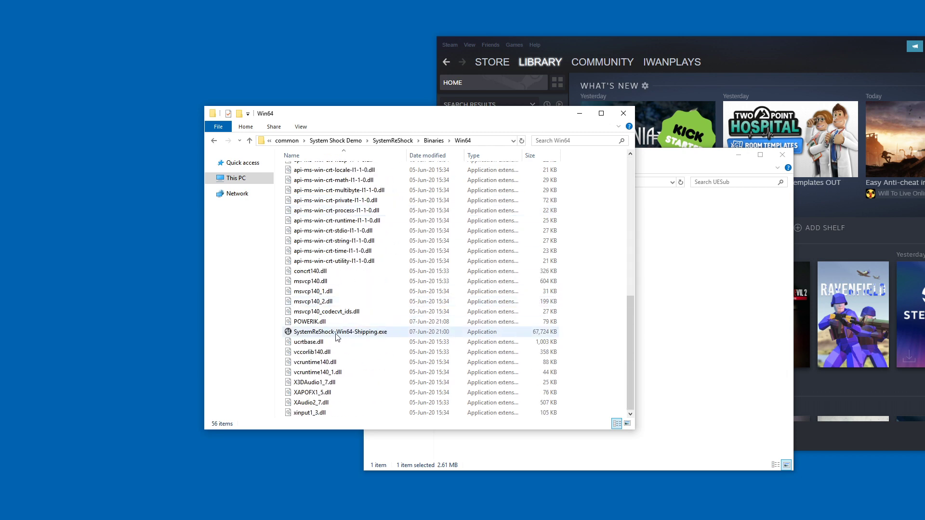
Select SystemReShock-Win64-Shipping.exe and copy the full path of its Win64 folder.
left_click(660, 341)
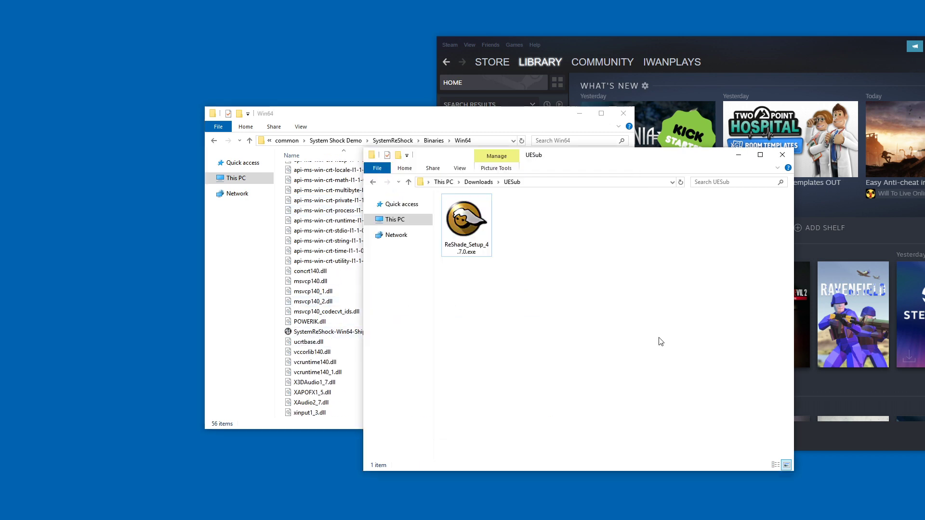
left_click(345, 331)
left_click(489, 141)
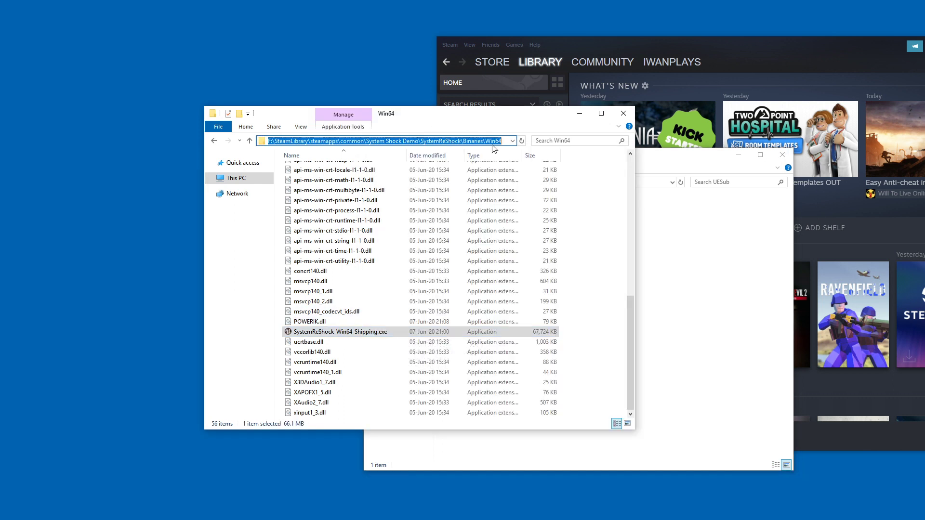
Run the ReShade setup again for SystemReShock-Win64-Shipping.exe using the copied Win64 path, with Direct3D 10/11/12 as the rendering API.
left_click(689, 235)
double_click(469, 215)
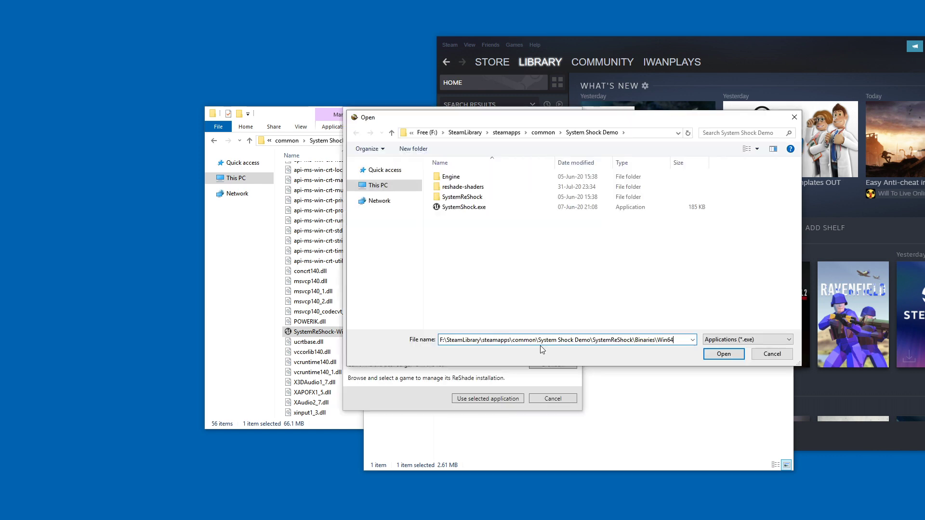
key("Return")
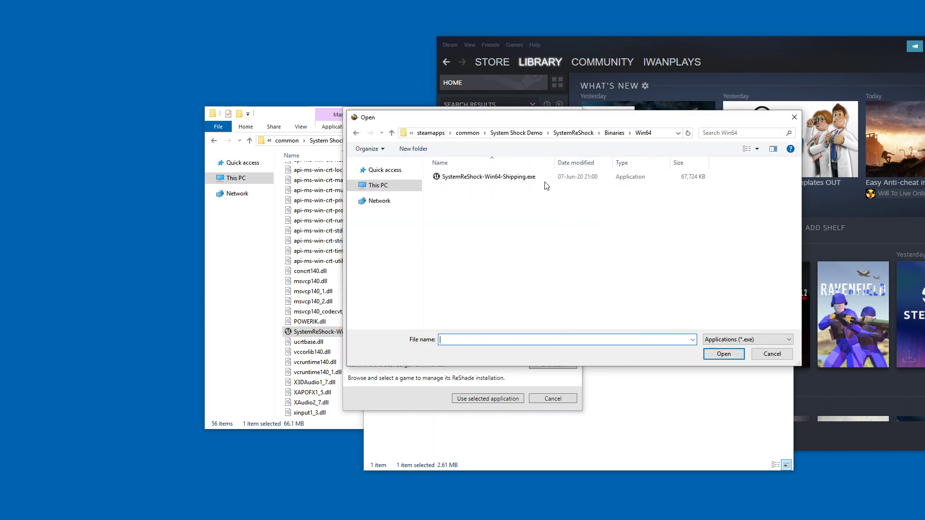
double_click(541, 178)
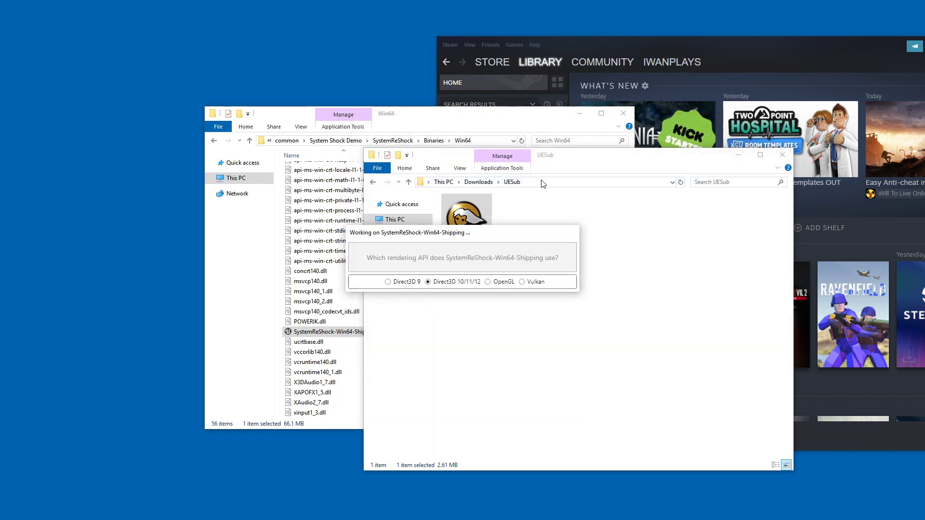
left_click(450, 286)
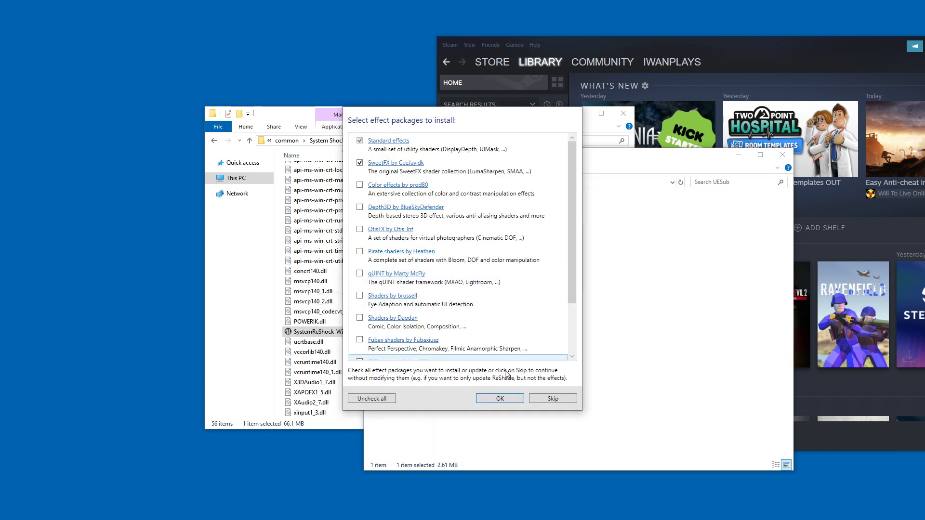
Install the Standard effects and SweetFX packages with all effect files for the Win64 shipping executable, and close the setup.
left_click(500, 399)
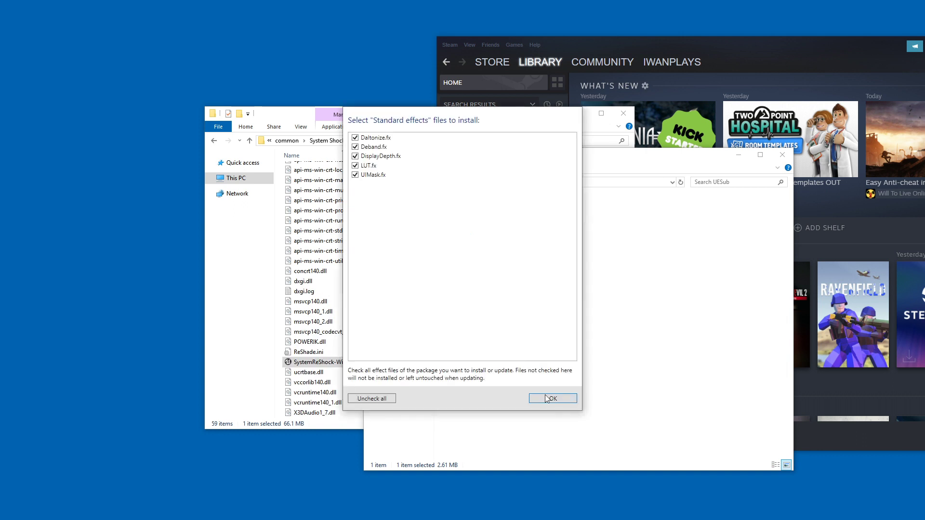
left_click(549, 399)
left_click(549, 397)
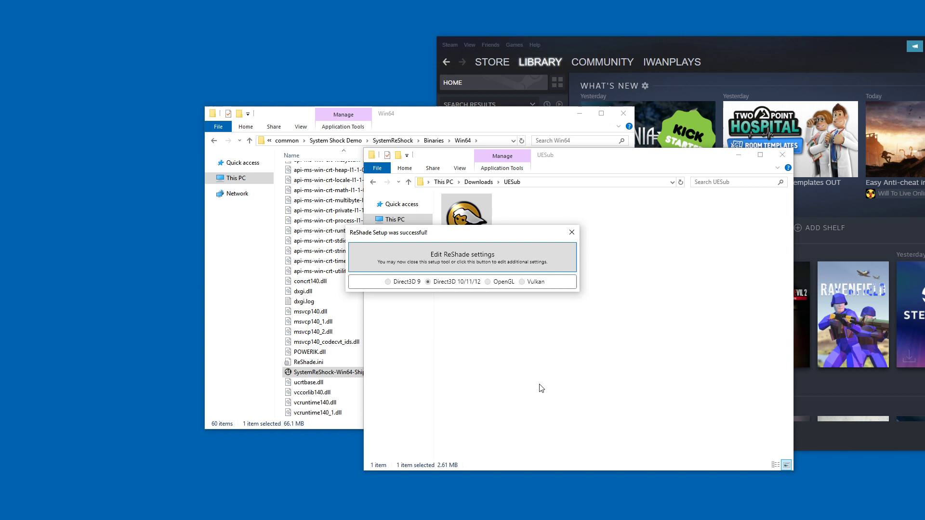
left_click(572, 232)
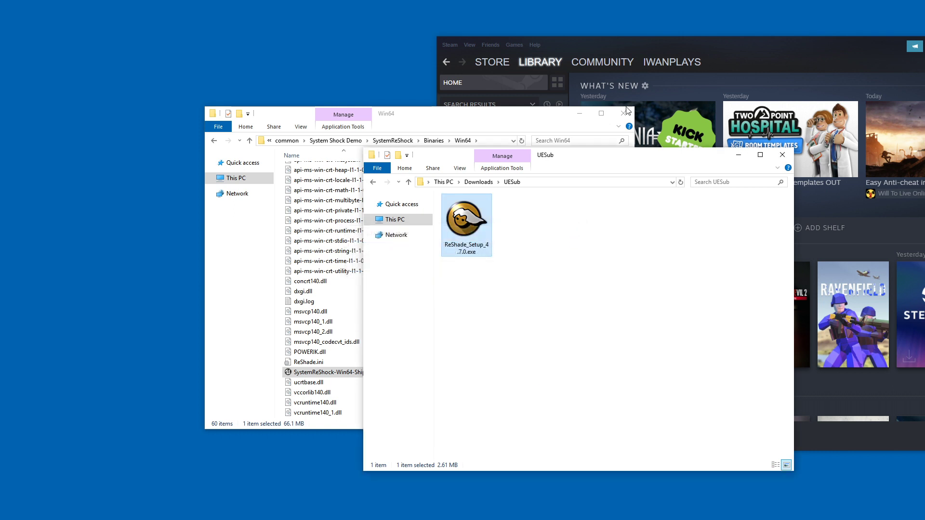
Return to Steam and launch System Shock Pre-Alpha Demo.
left_click(702, 49)
left_click(505, 165)
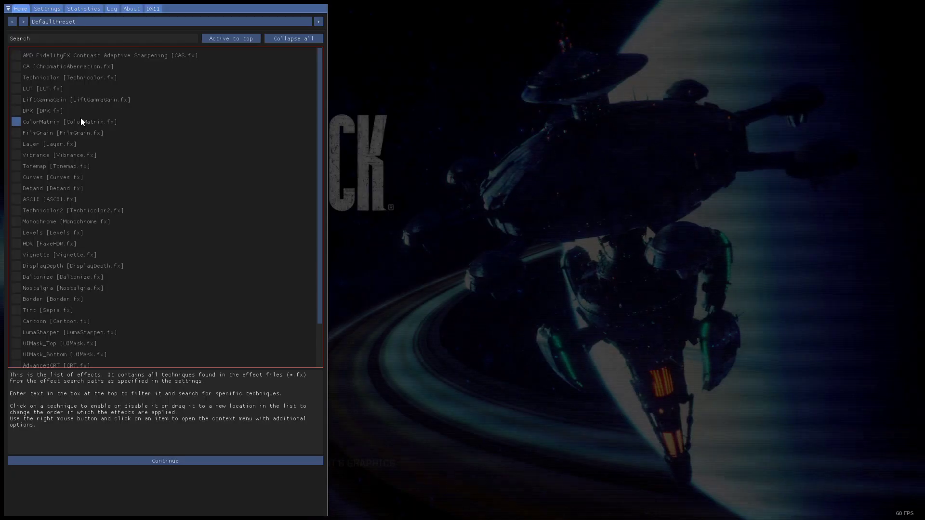
Enable the ASCII effect in the ReShade overlay and continue the tutorial to the effect variables.
left_click(83, 119)
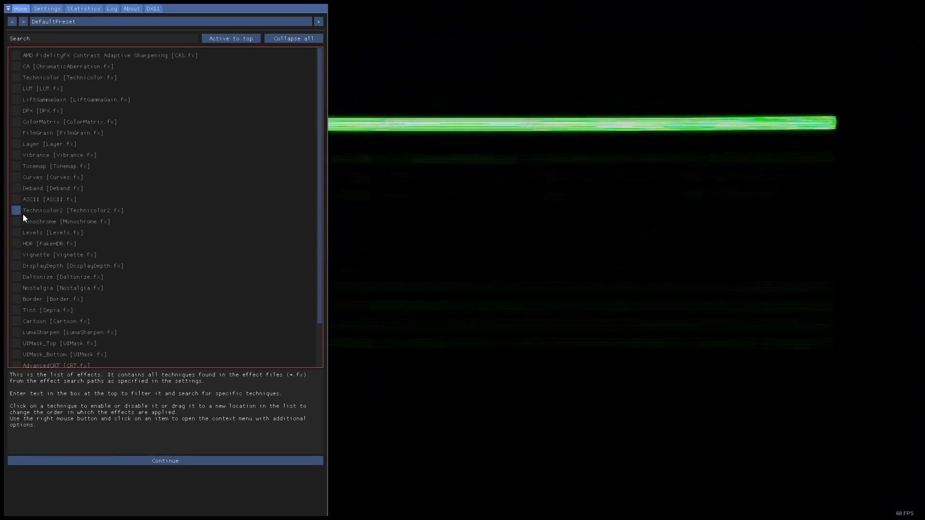
left_click(16, 201)
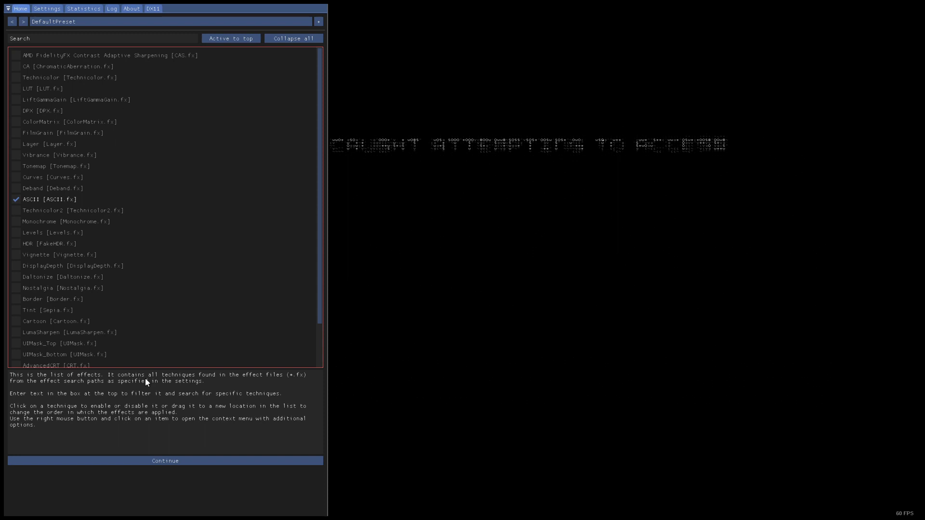
left_click(147, 461)
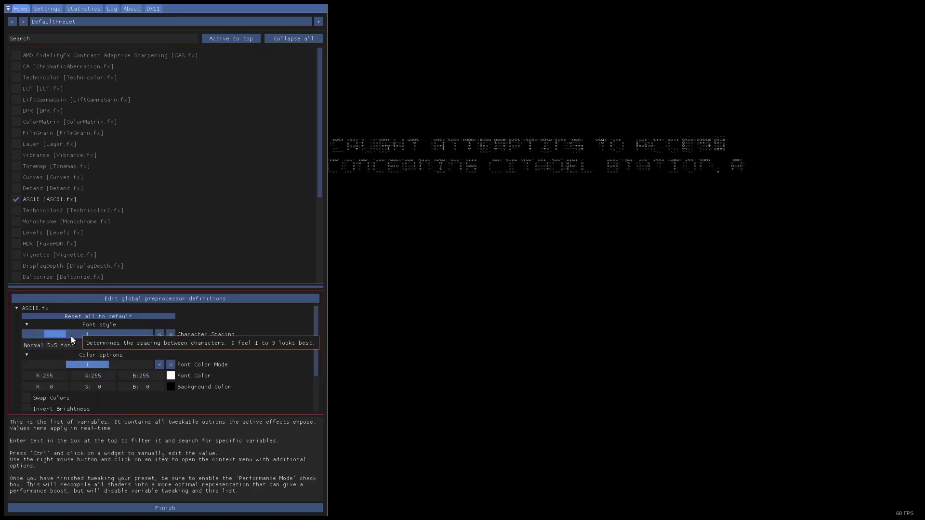
Set the ASCII effect's character spacing to 0, font size to Smaller 3x5 font and font color mode to 2.
left_click_drag(62, 335, 30, 335)
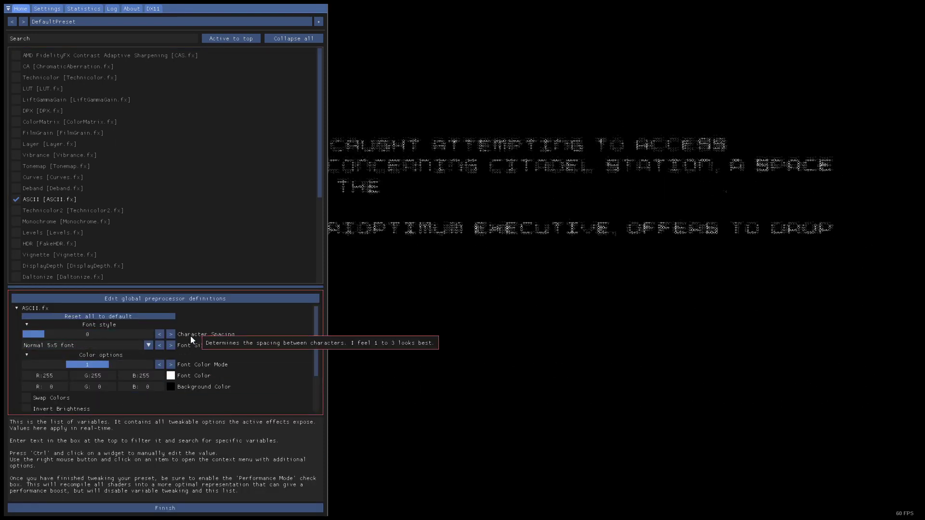
left_click(148, 346)
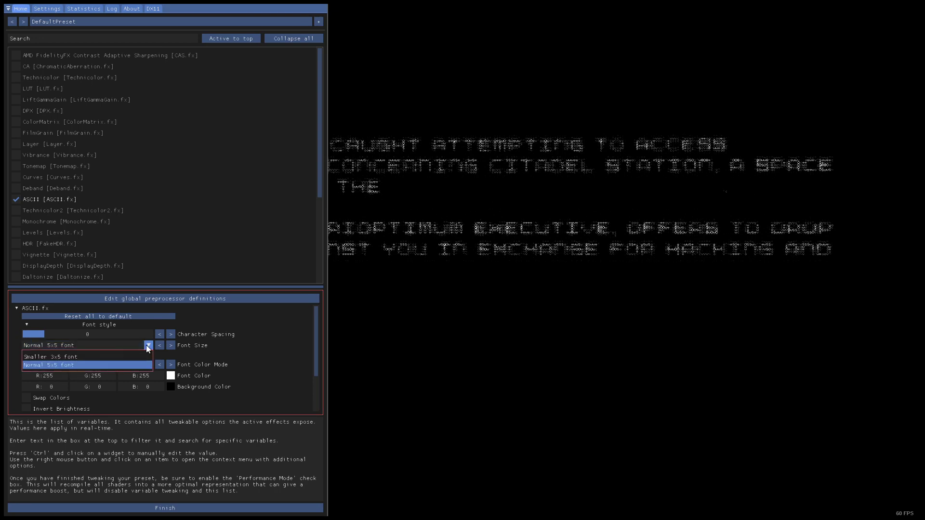
left_click(115, 355)
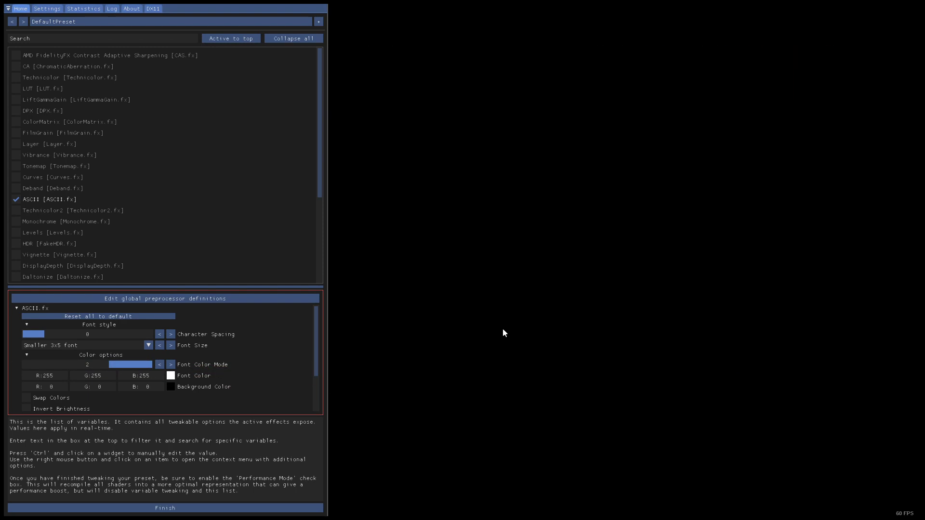
Preview the ASCII effect in the game with the overlay hidden, and compare the picture with the effect off and on.
key("Home")
key("Home")
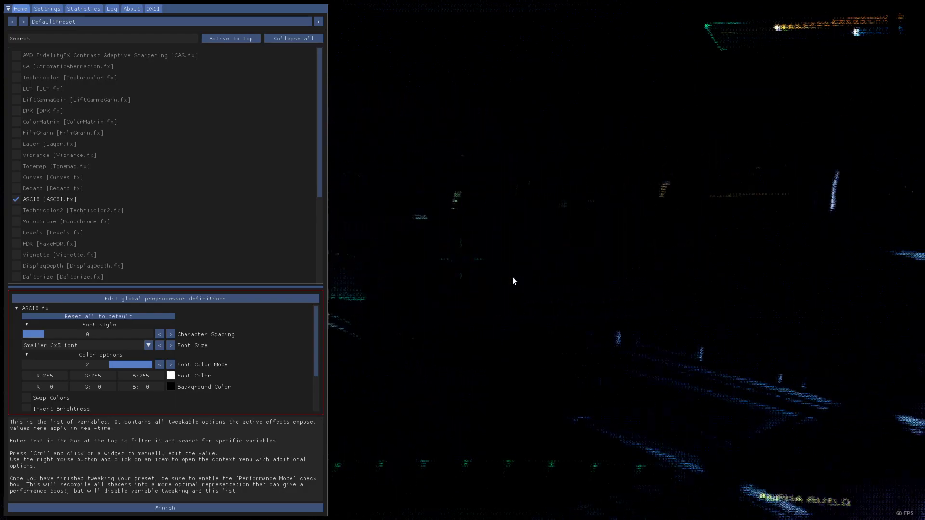
key("Home")
key("Home")
left_click(16, 198)
left_click(16, 200)
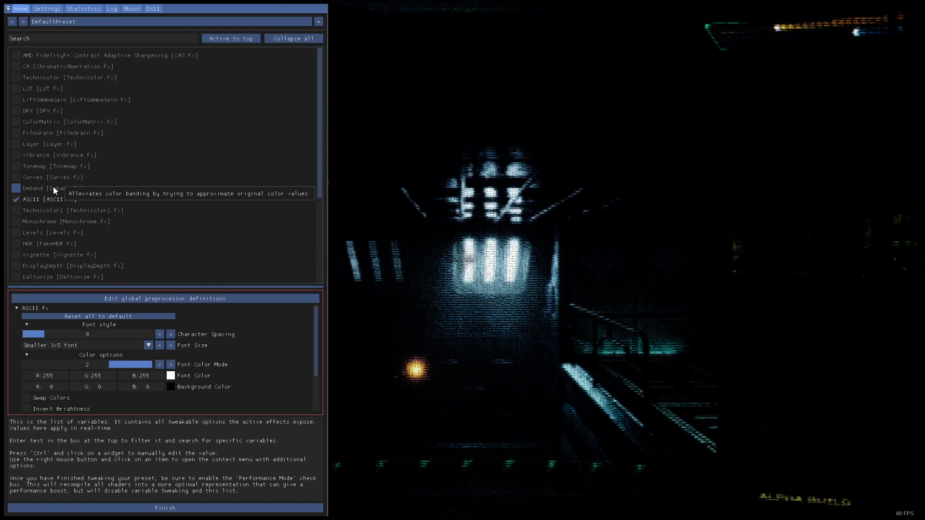
Enable the Vibrance effect, review its variables and move the ASCII effect higher in the effect order.
left_click(16, 155)
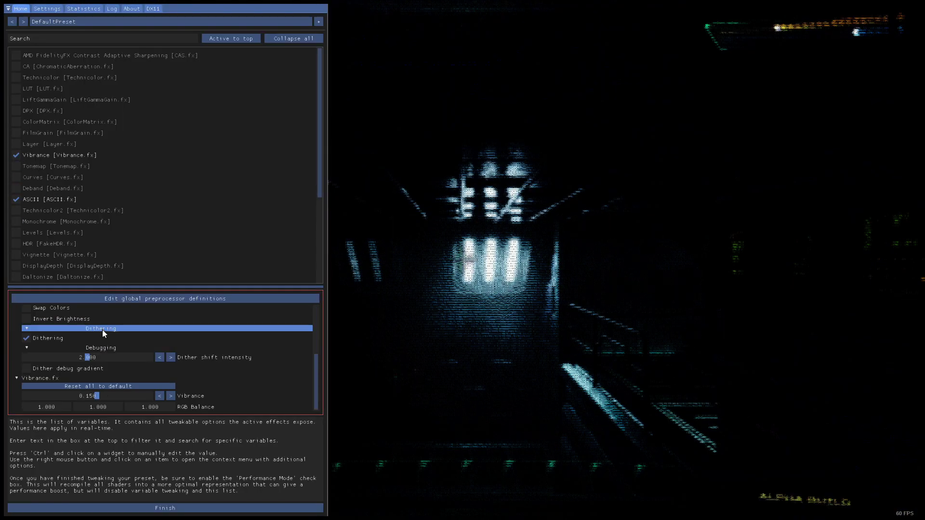
scroll(103, 338, "up", 3)
scroll(68, 105, "down", 3)
left_click_drag(68, 105, 68, 76)
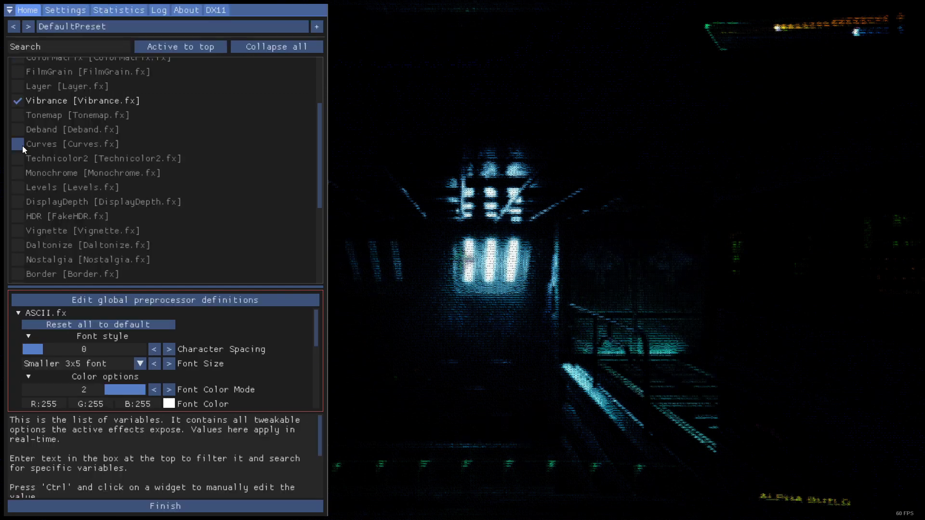
Enable the Curves effect and set its contrast to -1.000.
left_click(22, 142)
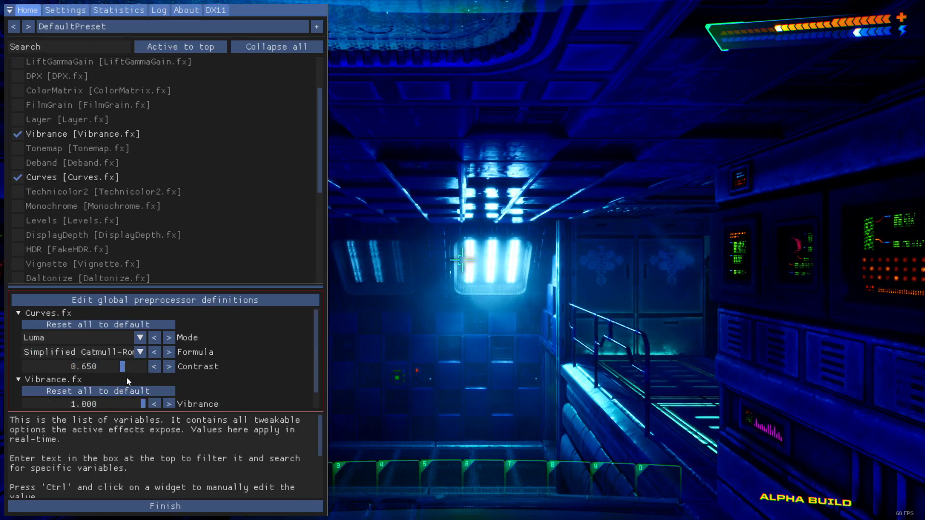
left_click_drag(125, 367, 167, 372)
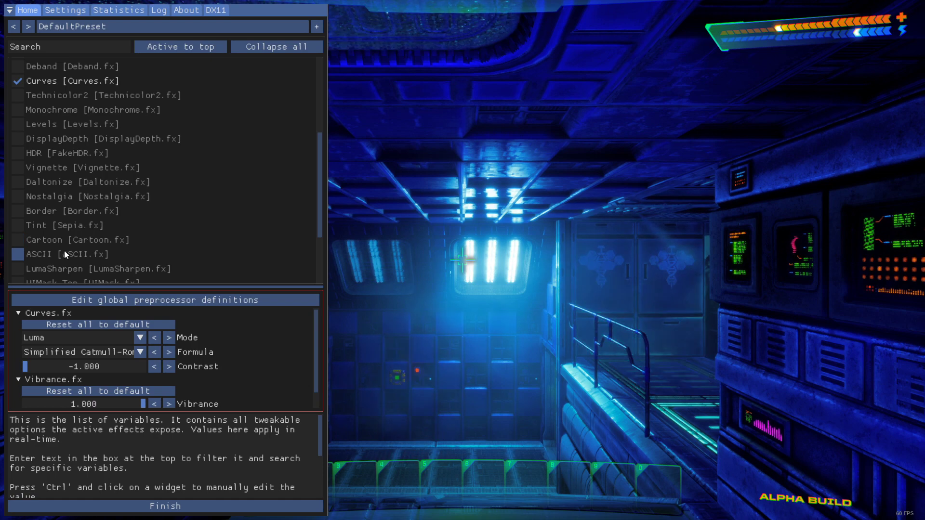
Move the ASCII effect directly below Technicolor2 in the effect order and enable both effects.
left_click_drag(65, 250, 25, 99)
left_click(25, 98)
left_click(24, 98)
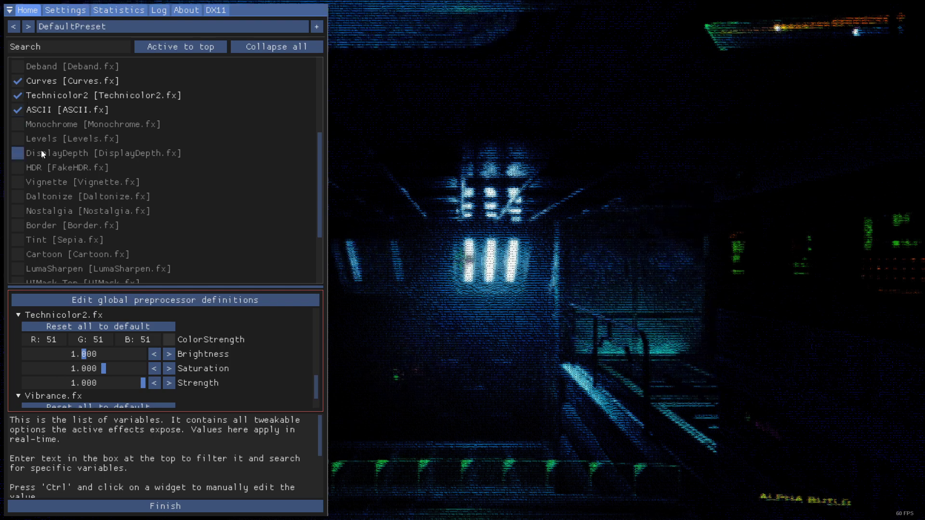
Move the Levels effect directly above Curves in the effect order and enable it.
scroll(62, 204, "up", 2)
left_click_drag(58, 234, 56, 207)
left_click(22, 208)
scroll(186, 230, "up", 2)
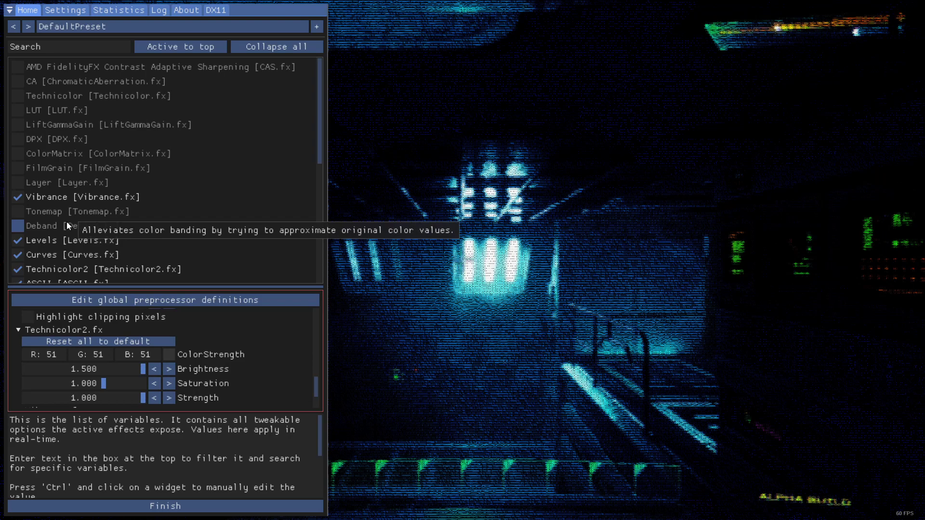
Compare the picture with the Tonemap effect on and off, leave it disabled and enable LiftGammaGain.
left_click(18, 212)
left_click(18, 212)
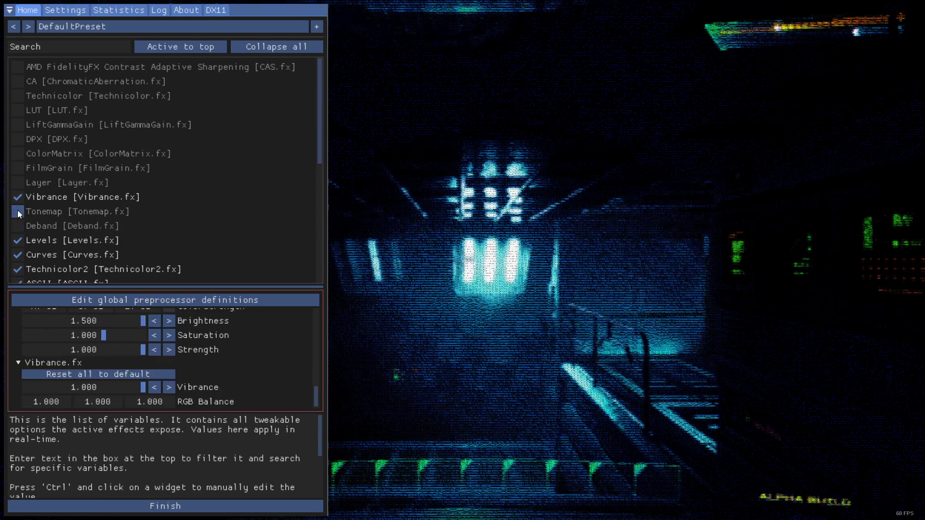
left_click(18, 125)
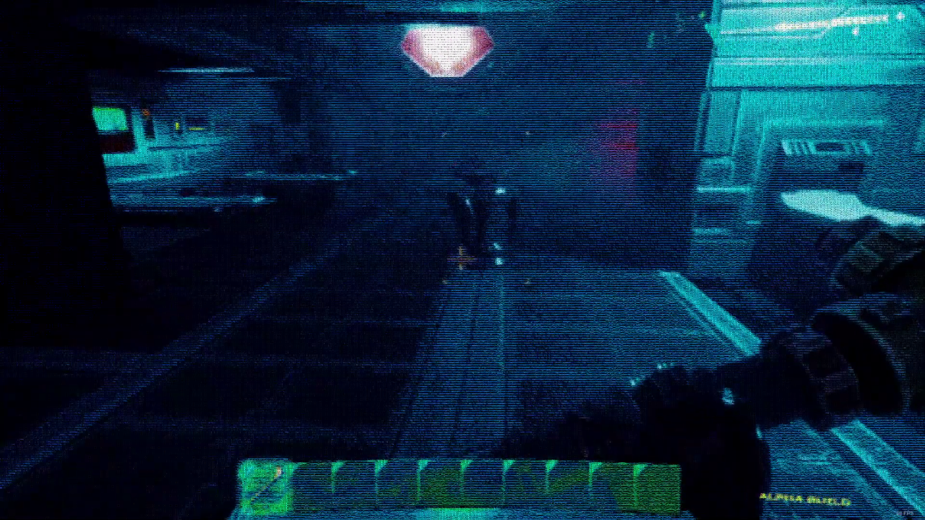
Reopen the ReShade overlay, move LiftGammaGain directly above Vibrance and disable the ASCII, Technicolor2, Curves and LiftGammaGain effects.
key("Home")
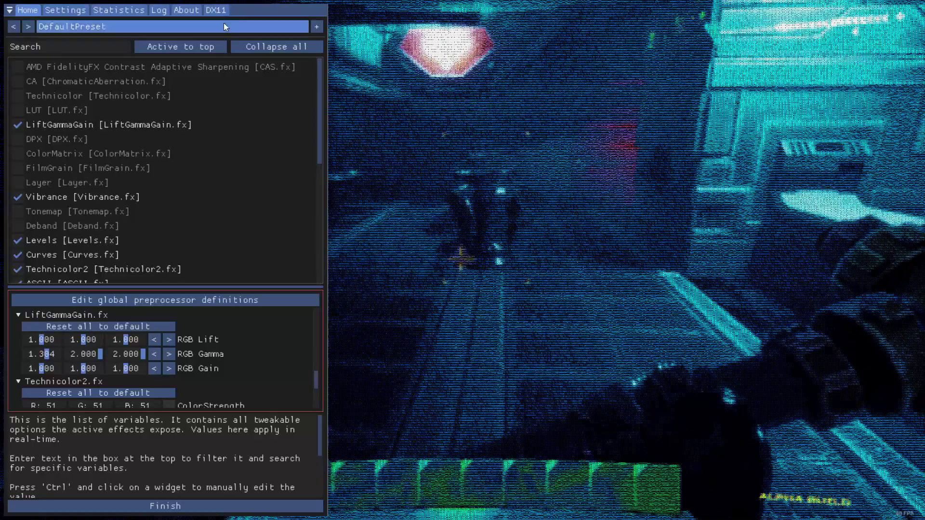
left_click_drag(72, 128, 70, 188)
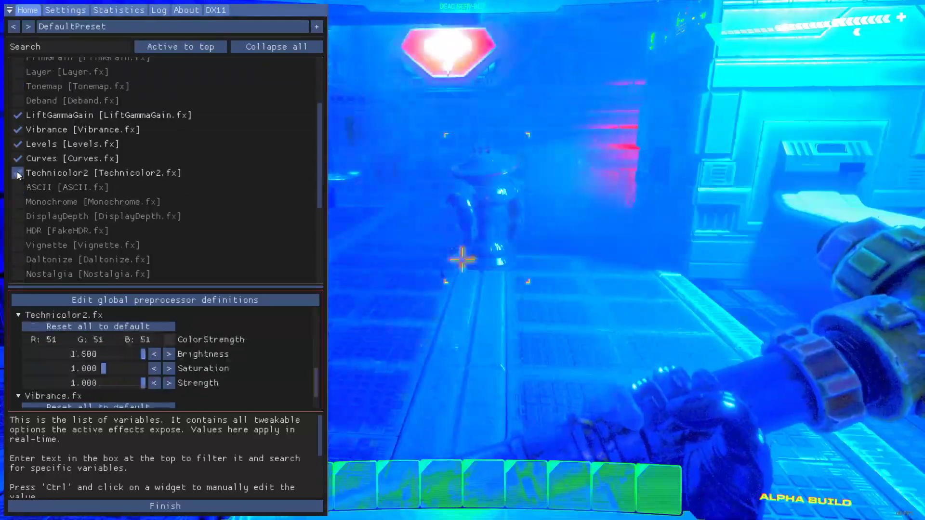
left_click(17, 172)
left_click(17, 158)
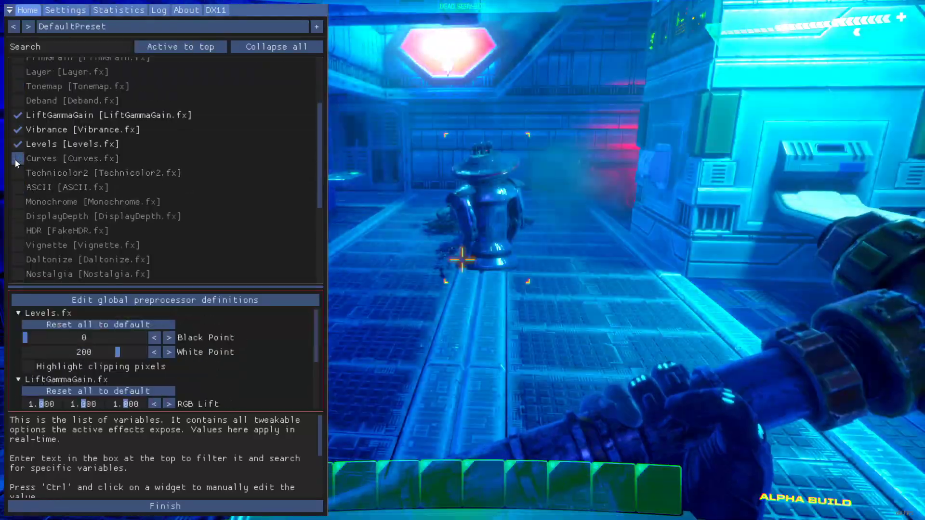
left_click(18, 115)
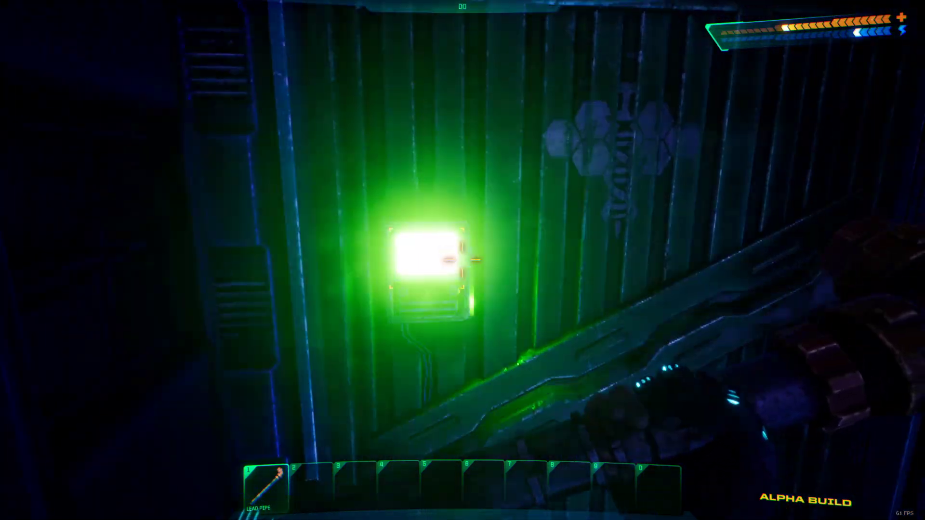
Preview the remaining effects in game by opening the door at its green wall panel and striking the robot beyond it.
key("e")
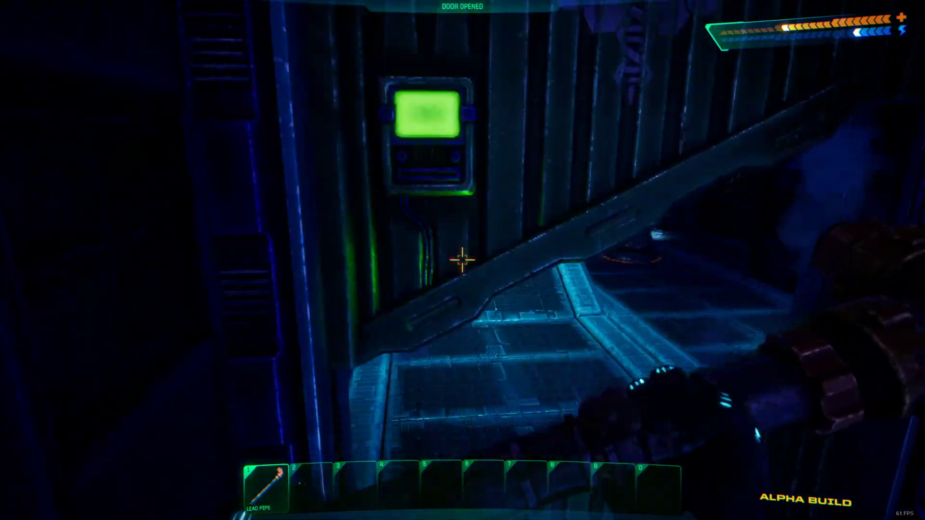
key("w")
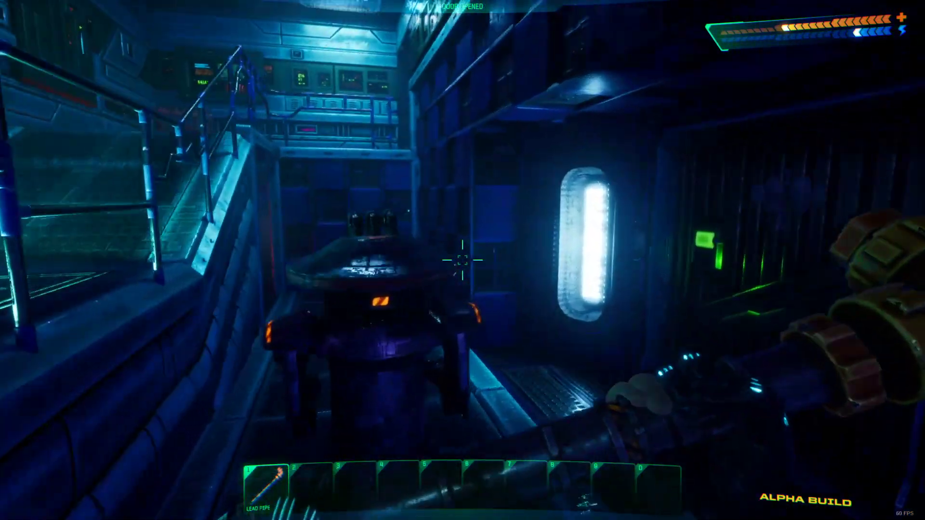
left_click(463, 260)
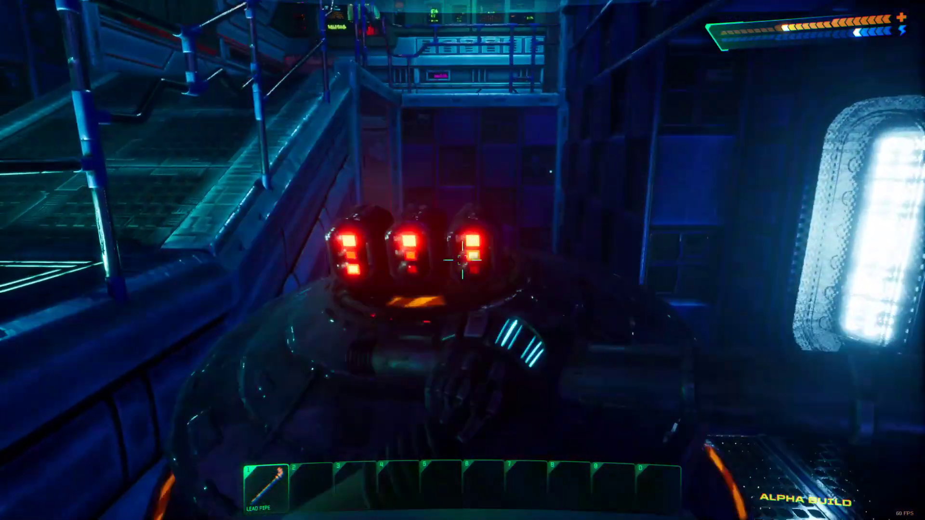
left_click(463, 260)
key("s")
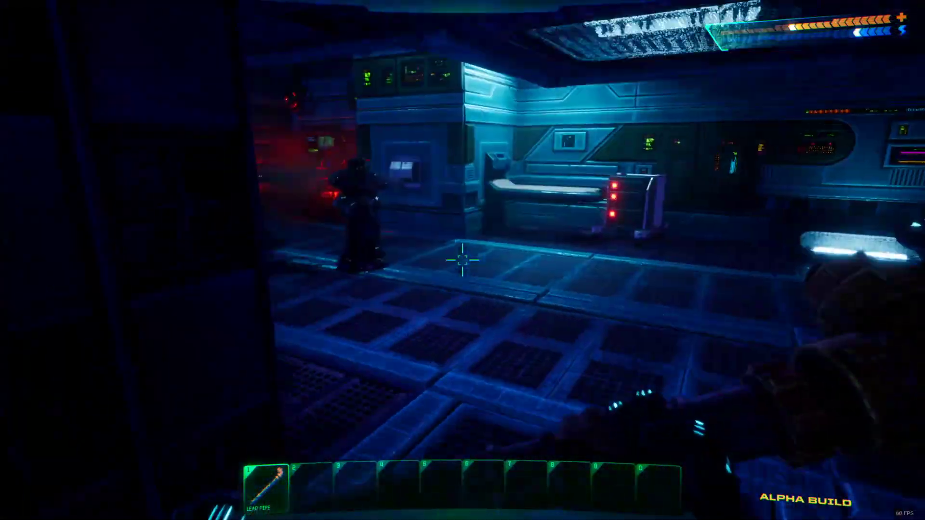
Continue the in-game preview by attacking the robots and the red security camera with the lead pipe.
key("w")
left_click(463, 260)
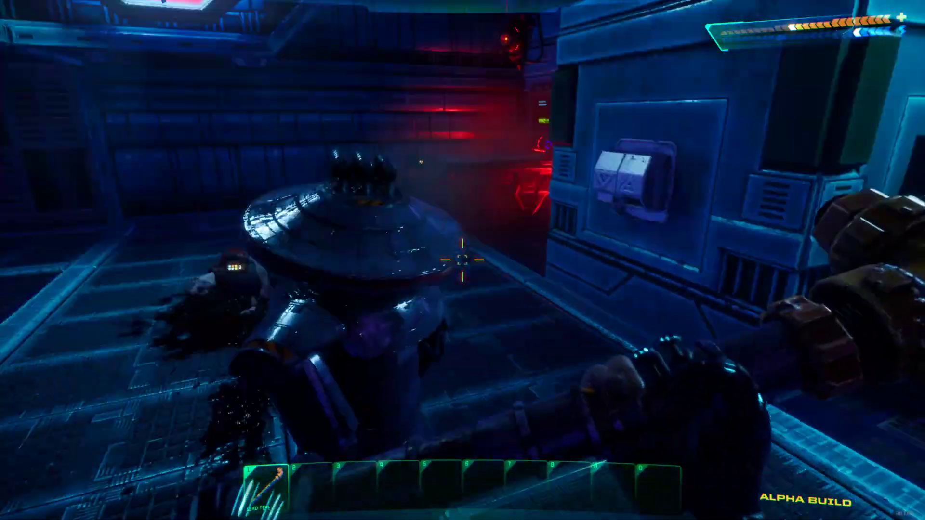
key("w")
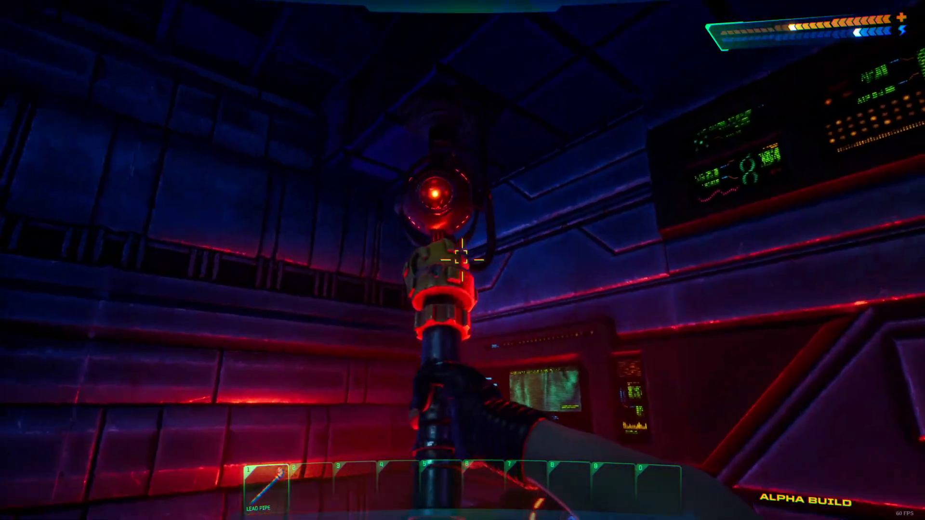
left_click(462, 260)
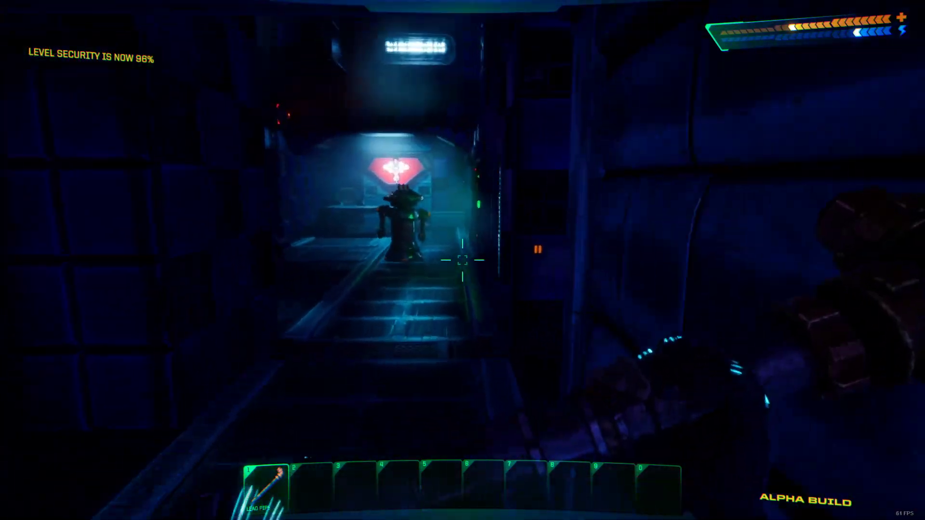
key("w")
left_click(463, 260)
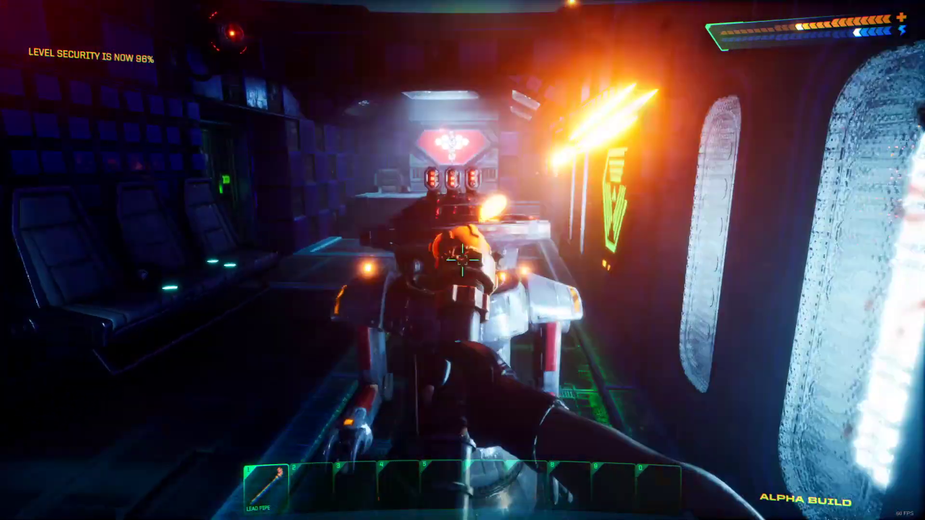